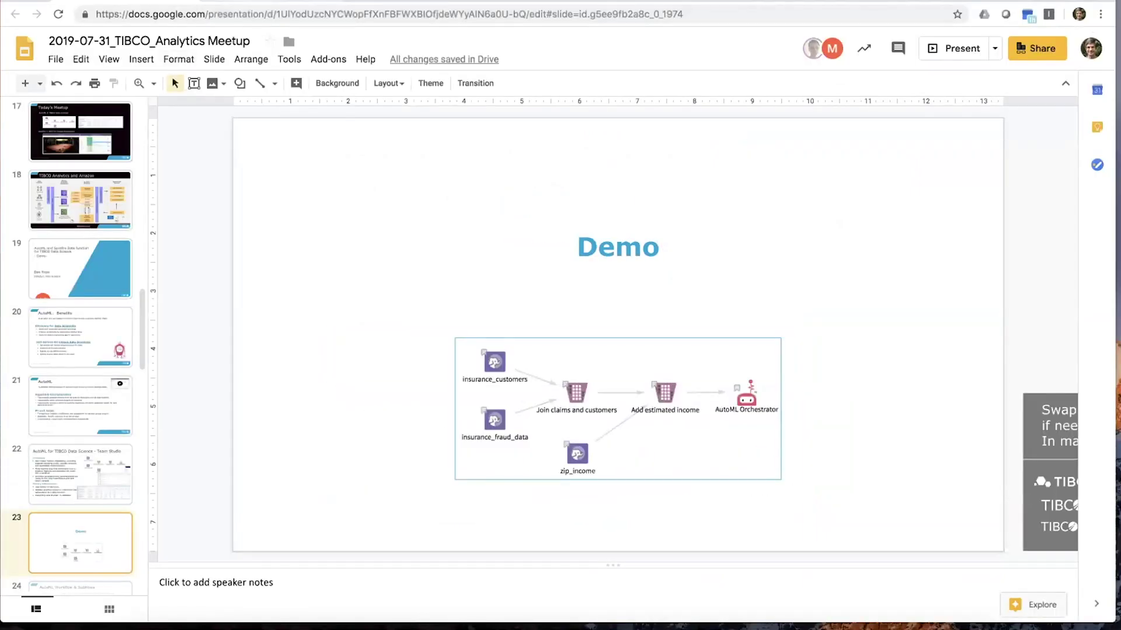
# - Switch to the Fraud Detection - Manual ML workflow and check the Re-Join Aggregations operator
pyautogui.hotkey('ctrl', 'Tab')
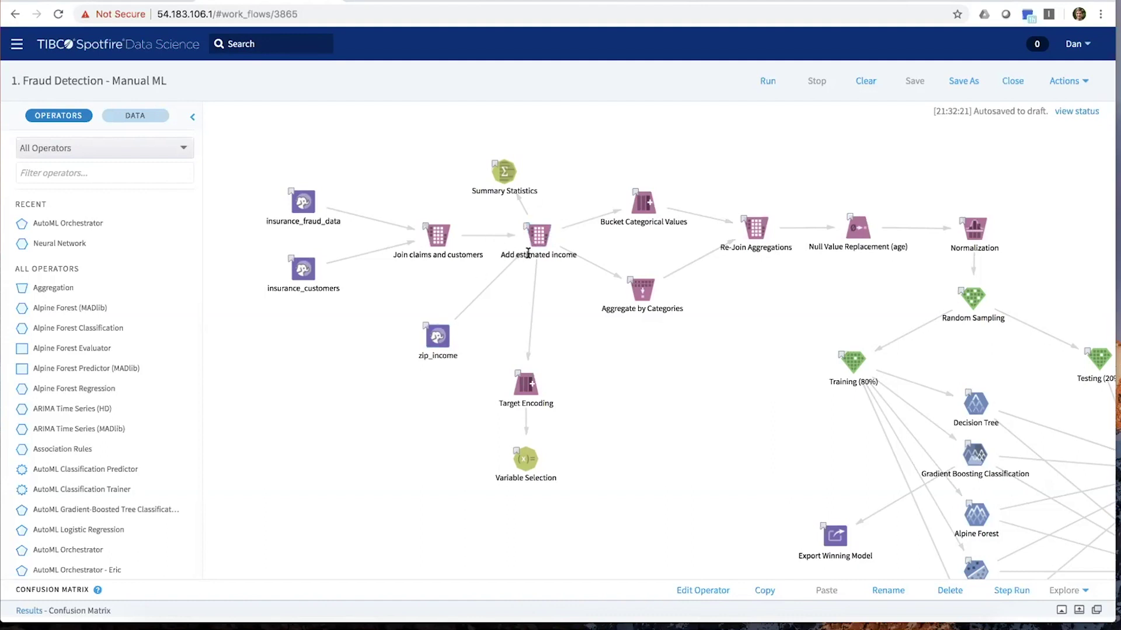
pyautogui.hscroll(3, 630, 359)
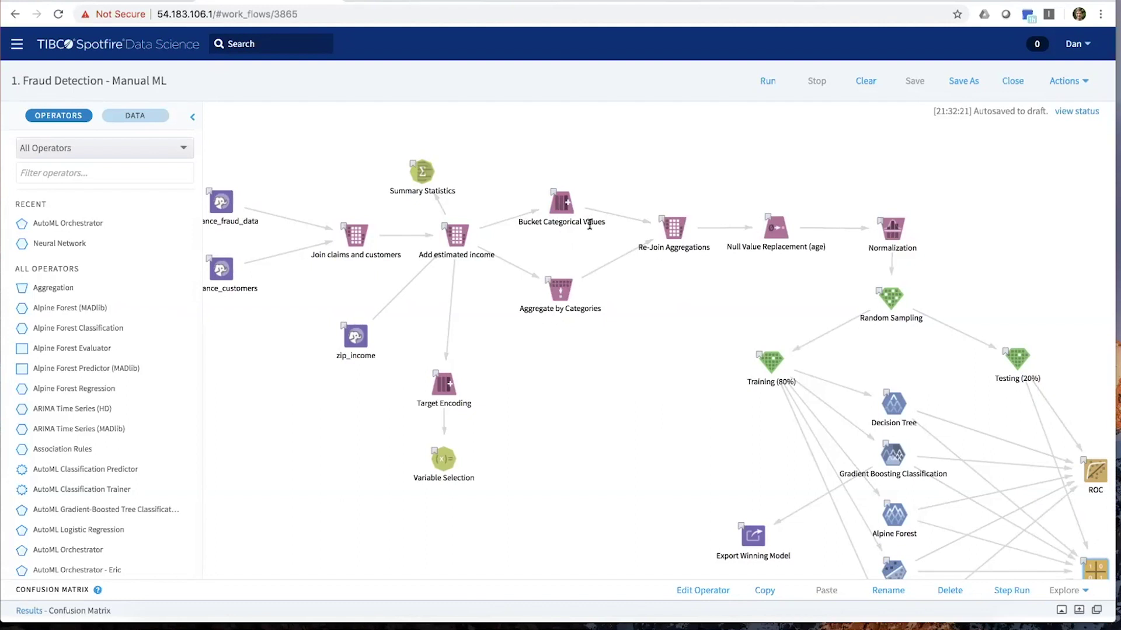
pyautogui.click(659, 225)
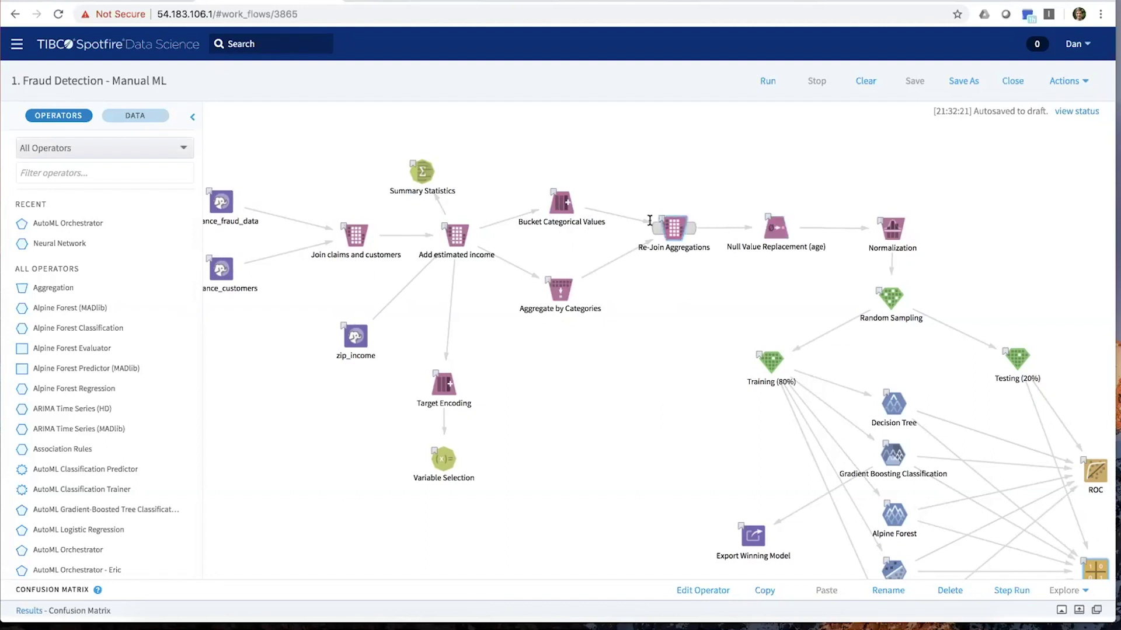
pyautogui.click(775, 190)
# - Pan the canvas to the five classifiers feeding the ROC and Confusion Matrix evaluators
pyautogui.moveTo(774, 191); pyautogui.dragTo(728, 192)
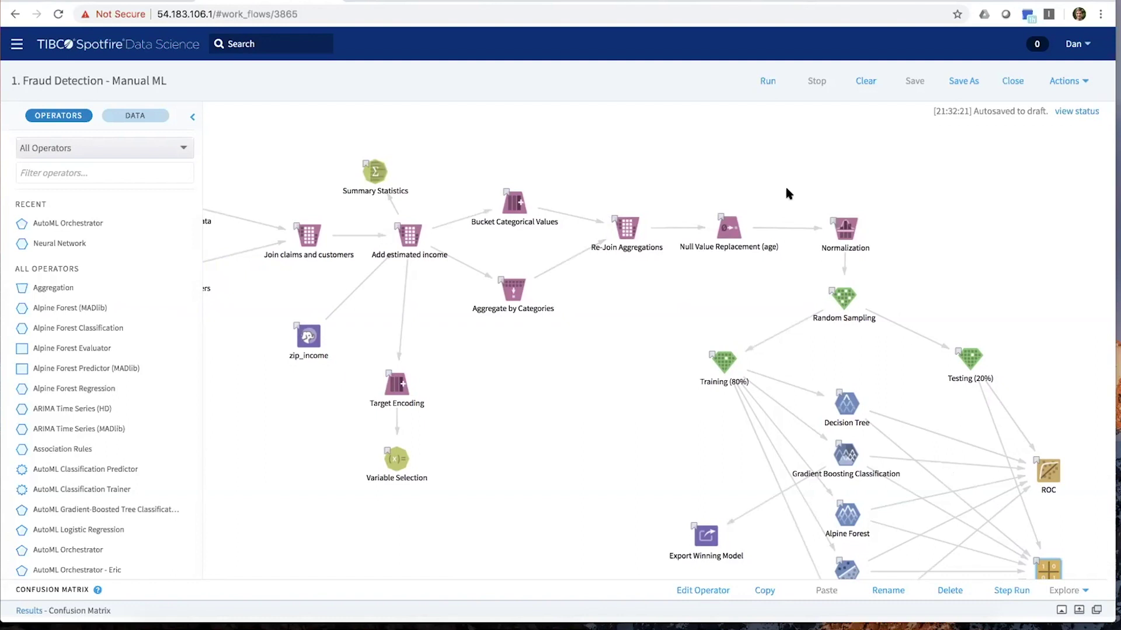
pyautogui.moveTo(781, 188); pyautogui.dragTo(777, 189)
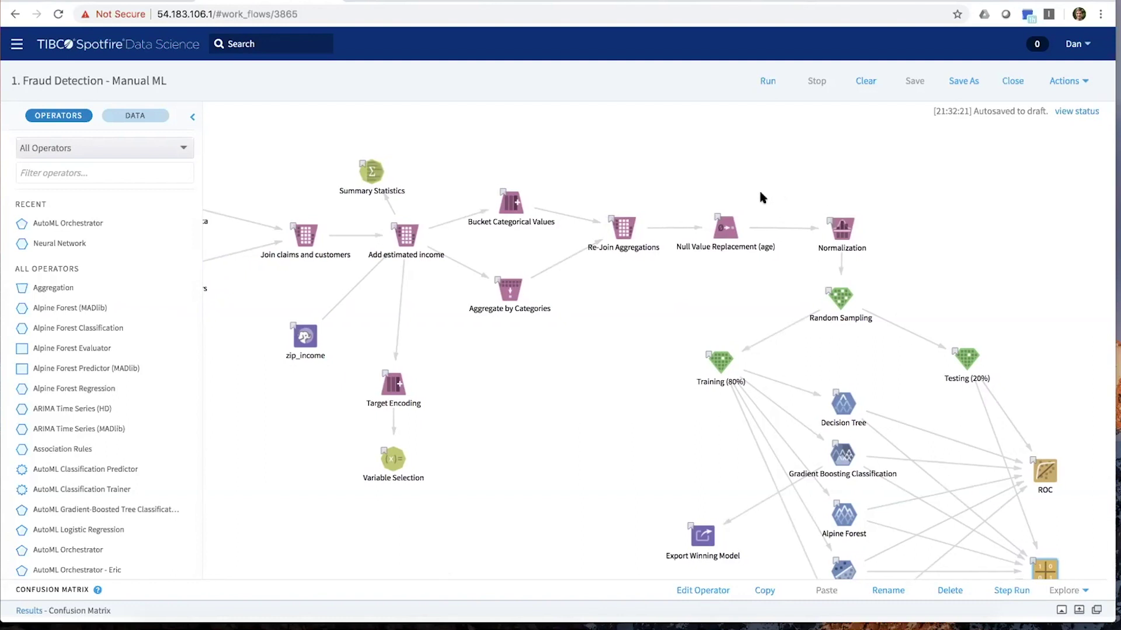
pyautogui.moveTo(759, 193); pyautogui.dragTo(730, 198)
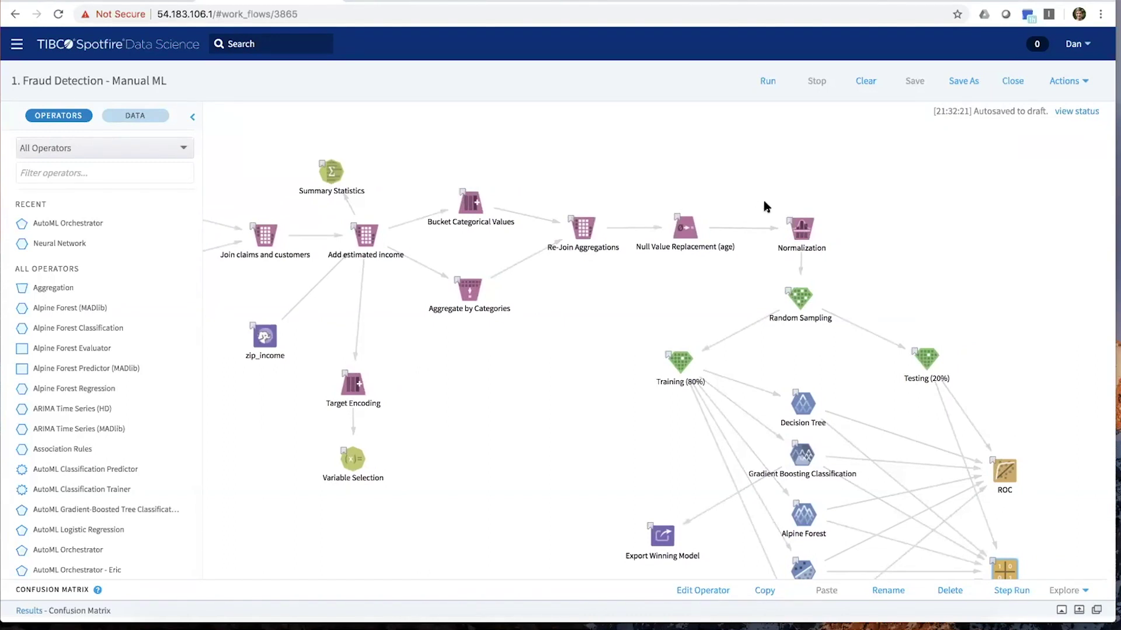
pyautogui.scroll(-5, 764, 205)
pyautogui.hscroll(3, 771, 211)
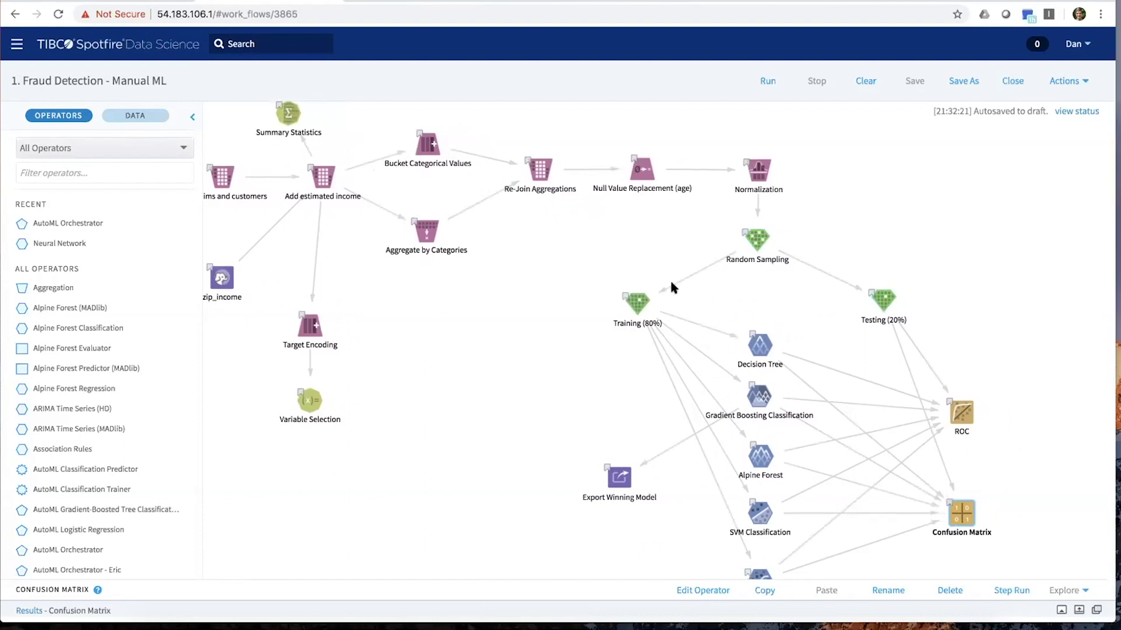
pyautogui.scroll(-2, 632, 299)
pyautogui.scroll(-8, 633, 299)
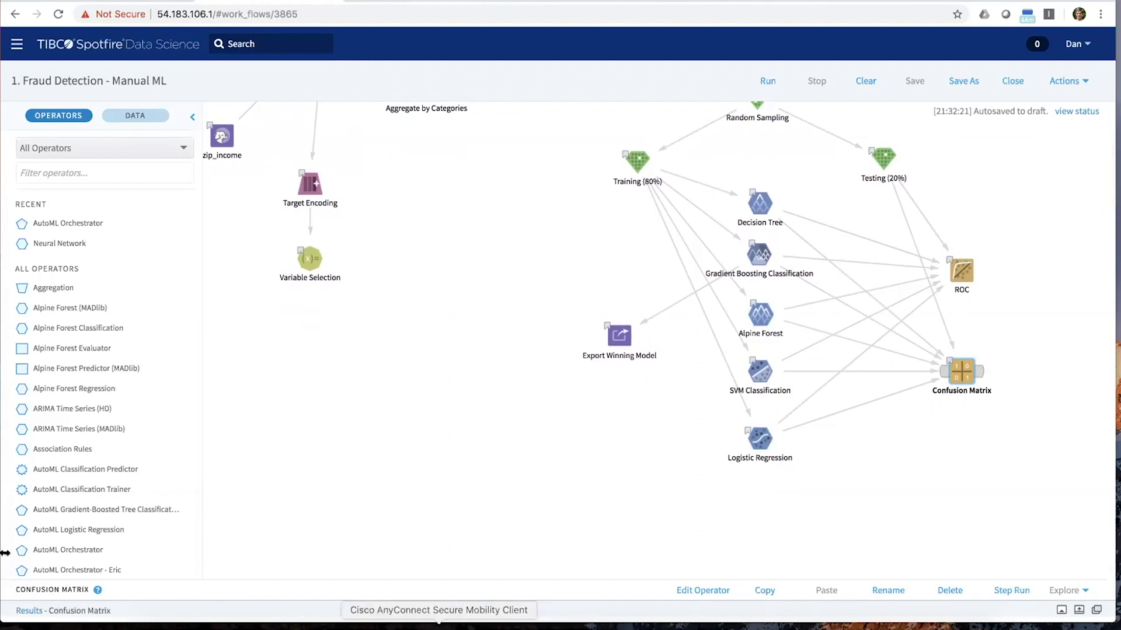
# - Show the Confusion Matrix results, scroll through them, then collapse the results panel
pyautogui.click(19, 608)
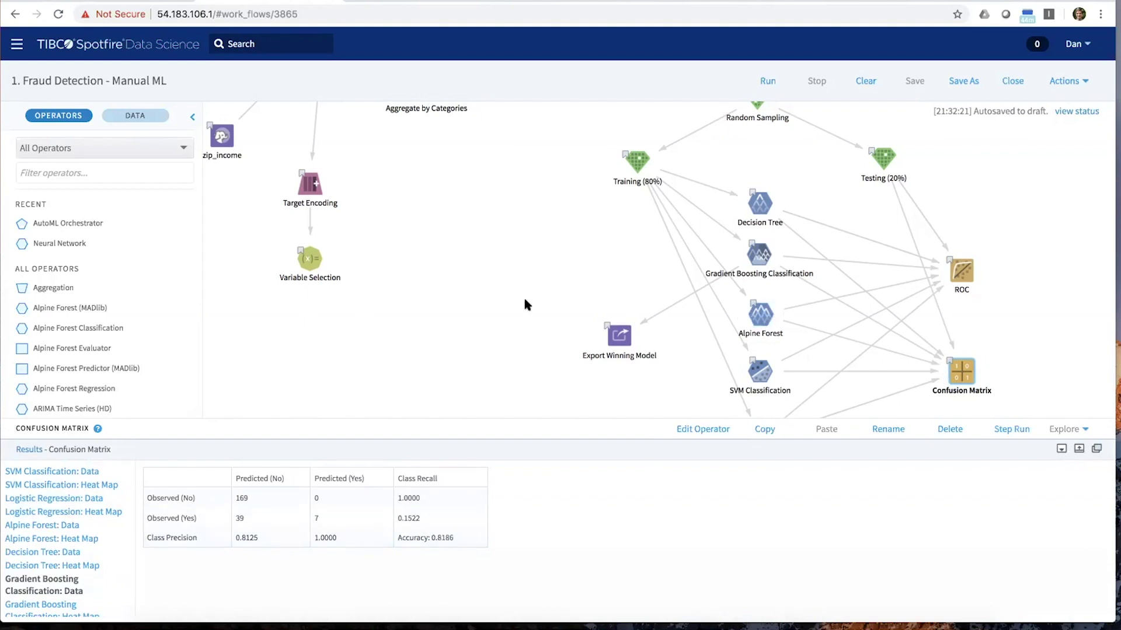
pyautogui.scroll(-2, 525, 302)
pyautogui.scroll(5, 525, 300)
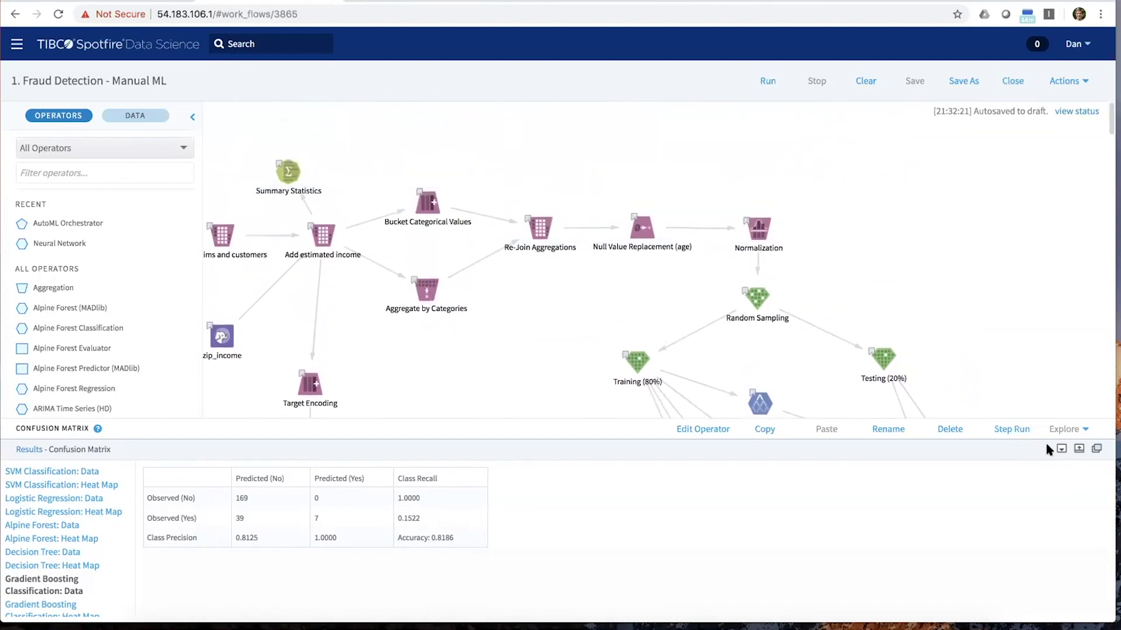
pyautogui.click(1061, 449)
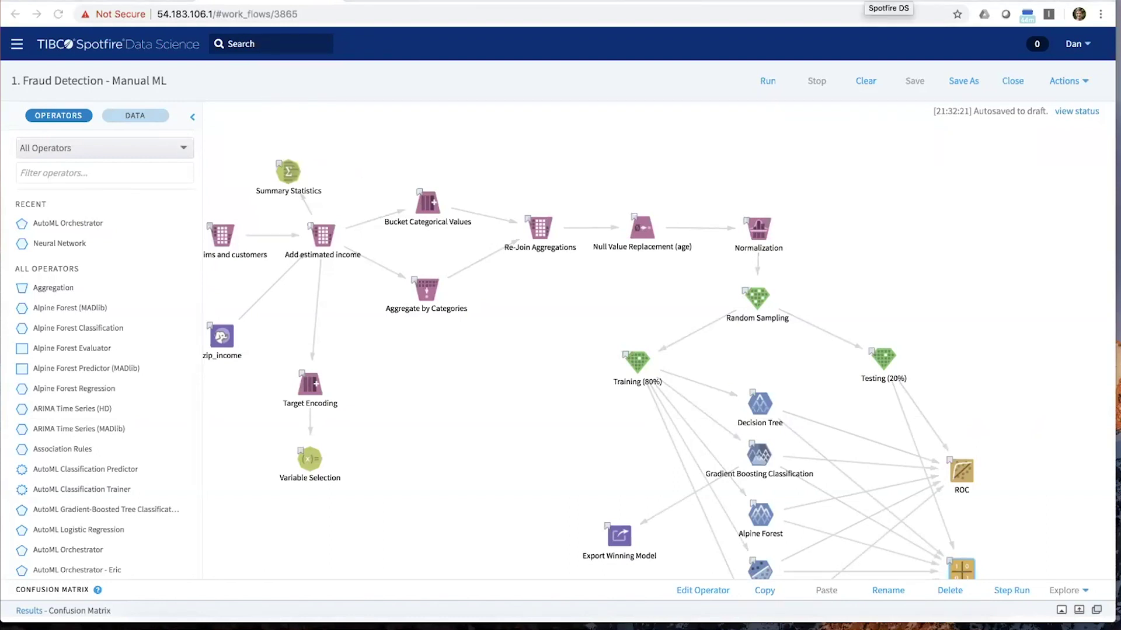
# - In the Fraud Detection (Base) - AutoML workflow, review the AutoML Orchestrator's parameters and cancel without changes
pyautogui.click(390, 2)
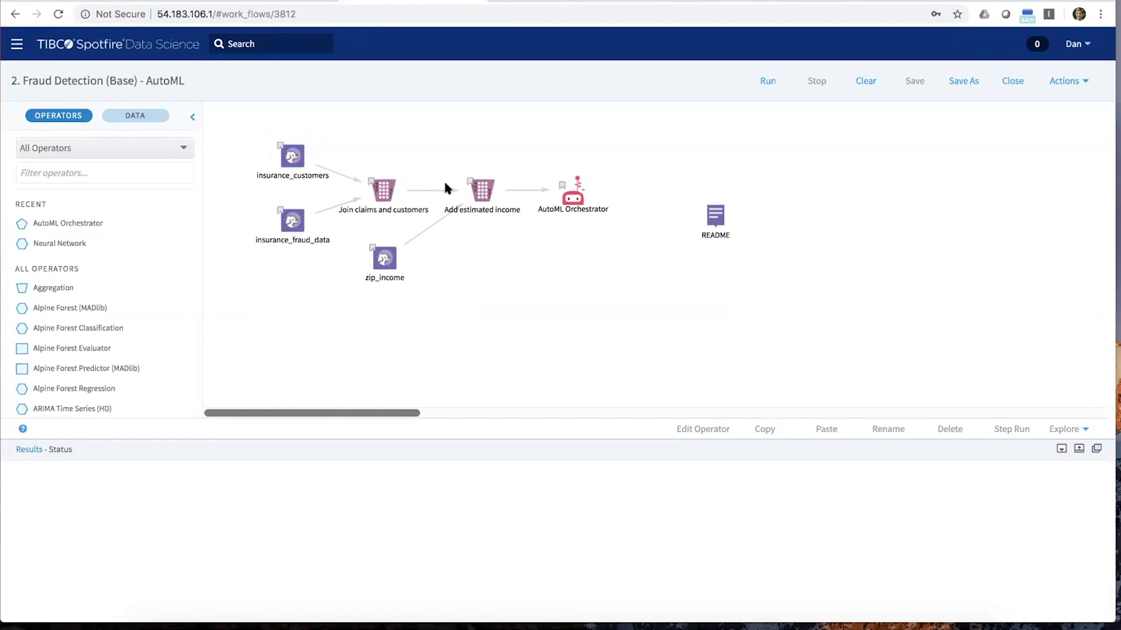
pyautogui.doubleClick(575, 200)
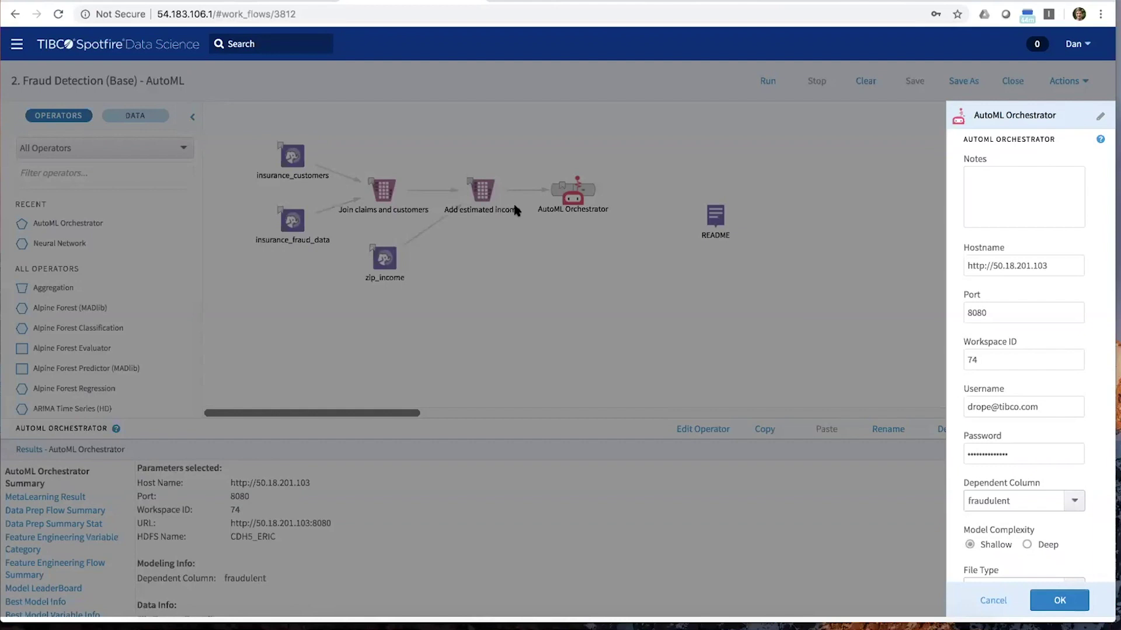
pyautogui.scroll(-2, 1029, 482)
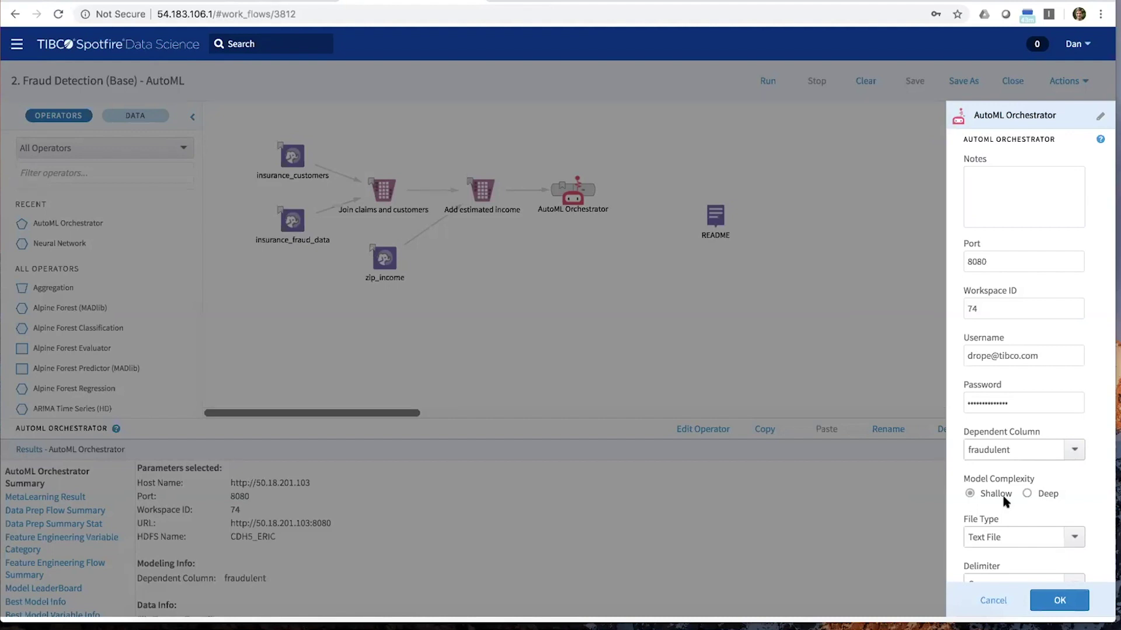
pyautogui.click(992, 602)
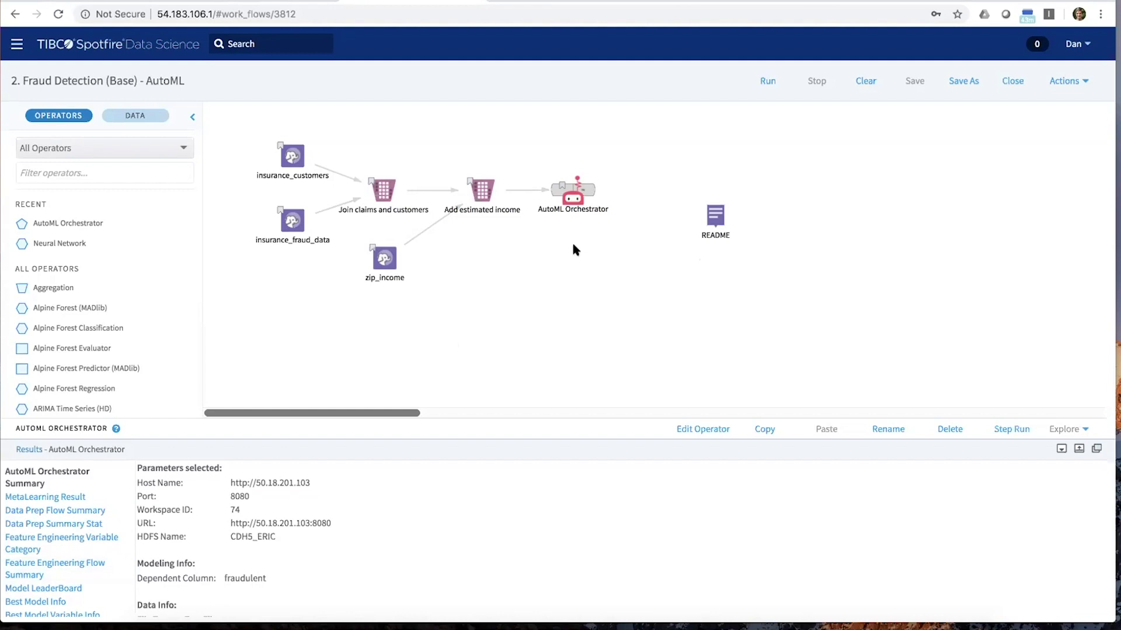
# - Review the Model LeaderBoard, Best Model Info and the best model's variable importance scores
pyautogui.click(43, 589)
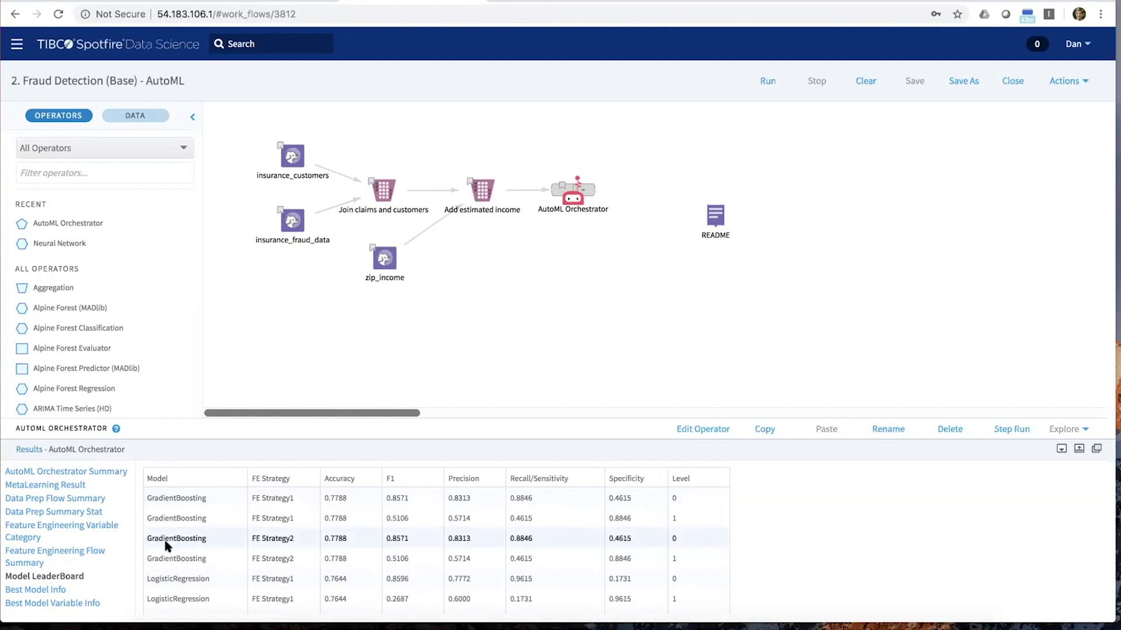
pyautogui.click(39, 593)
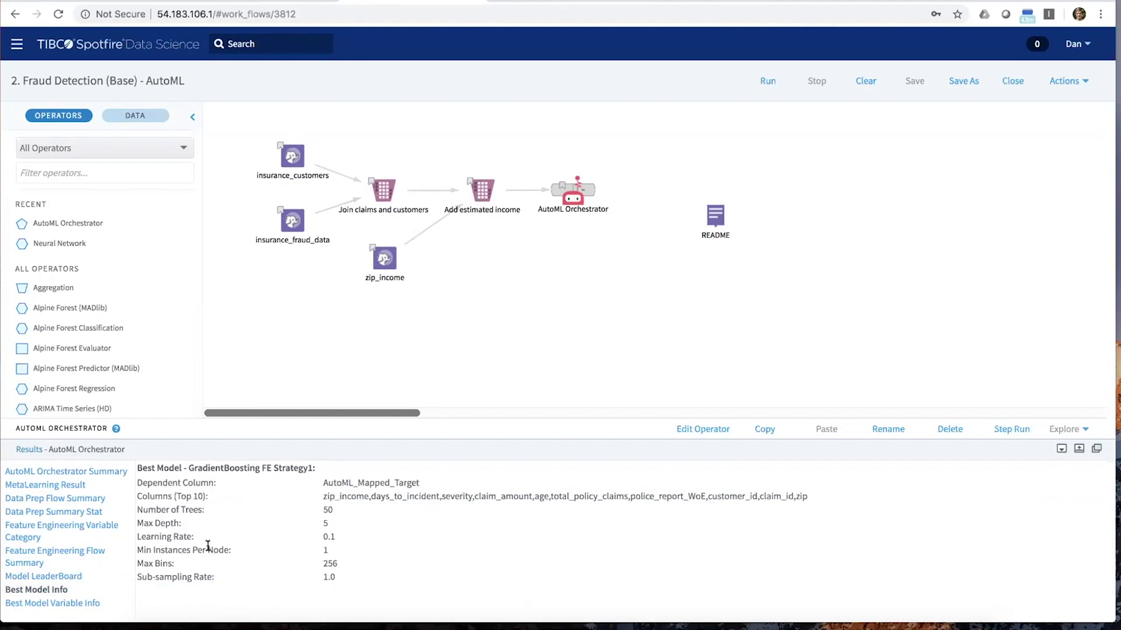
pyautogui.click(82, 603)
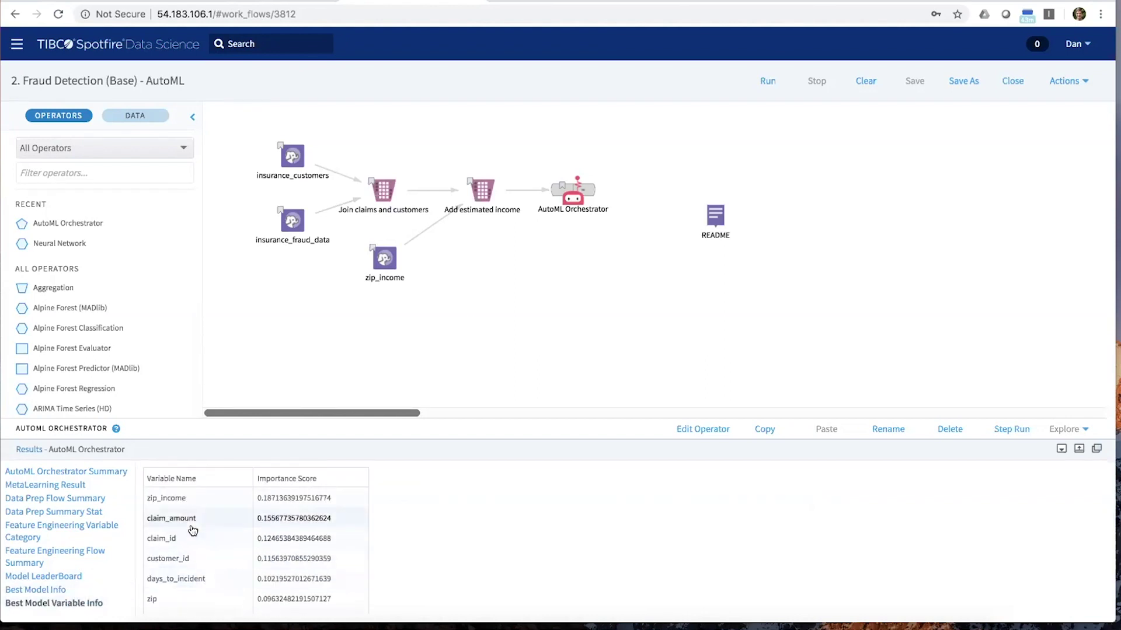
pyautogui.scroll(-3, 191, 533)
pyautogui.scroll(-3, 188, 531)
pyautogui.scroll(2, 175, 563)
pyautogui.scroll(4, 206, 551)
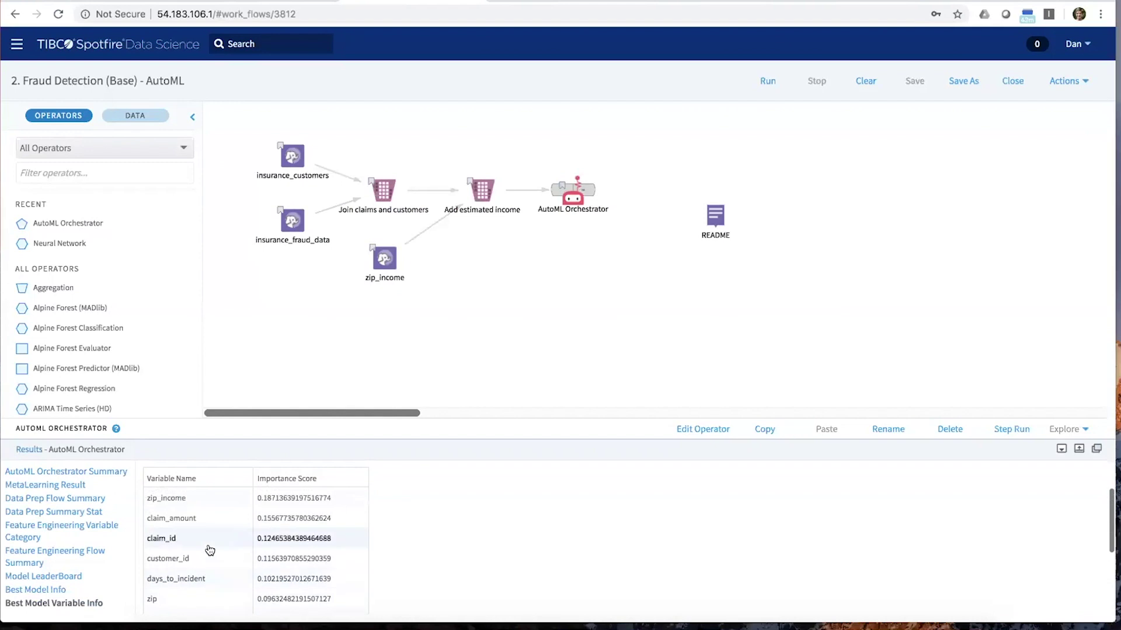
# - View the AutoML Orchestrator summary with links to its five generated workflows
pyautogui.click(59, 472)
pyautogui.scroll(-1, 335, 519)
pyautogui.scroll(-5, 335, 519)
pyautogui.scroll(-1, 335, 515)
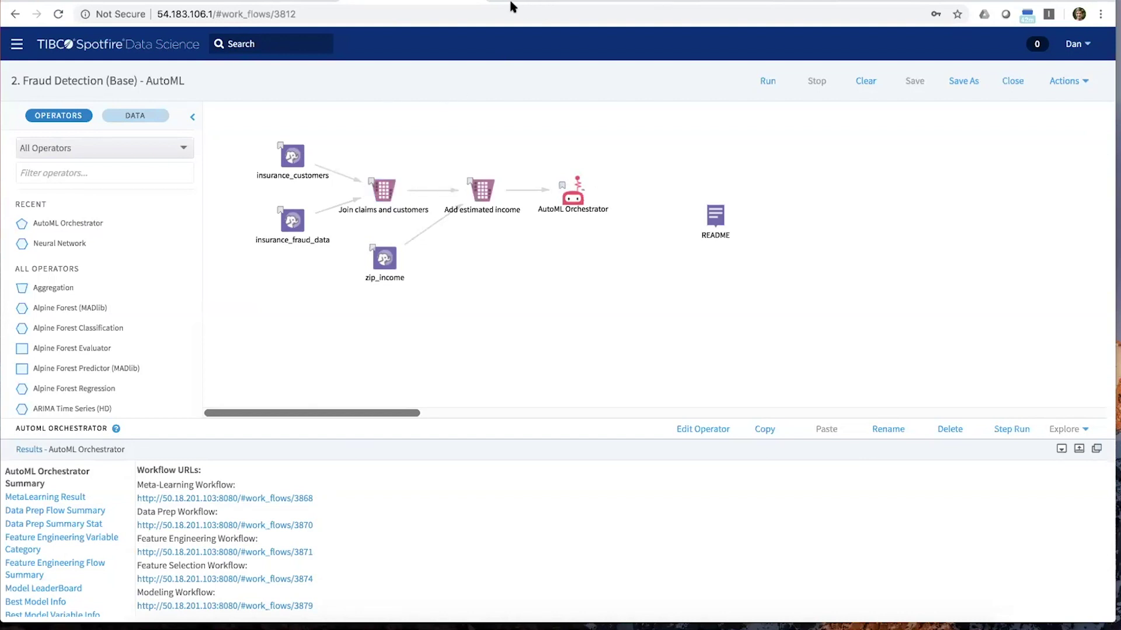
# - Switch to the generated workspace's work files and open DataPrepFlow
pyautogui.hotkey('ctrl', 'Tab')
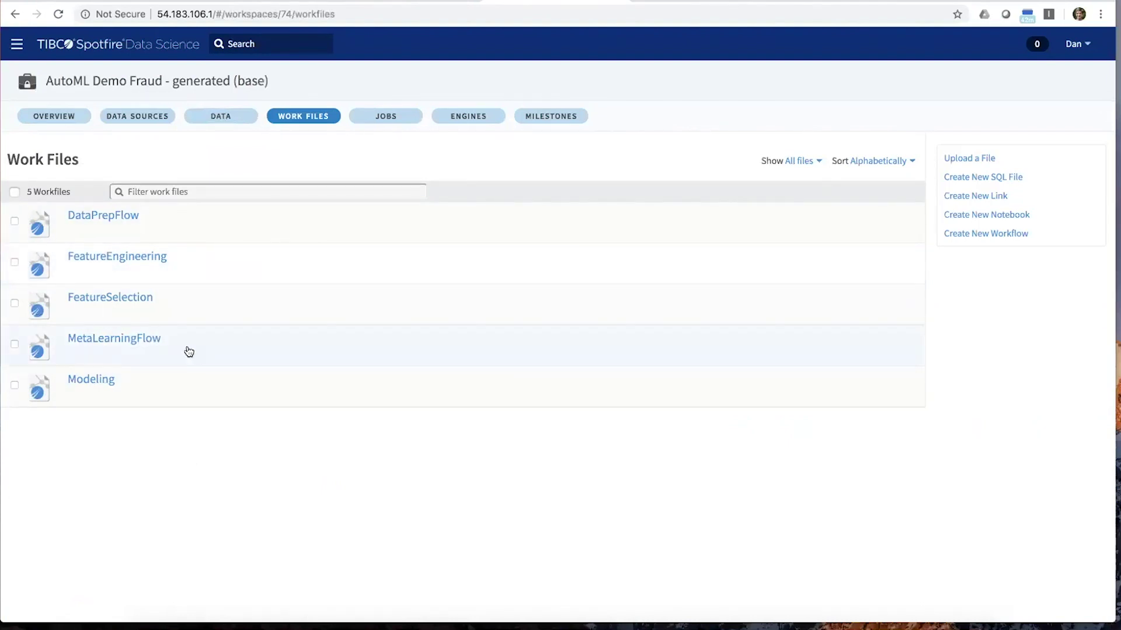
pyautogui.click(94, 215)
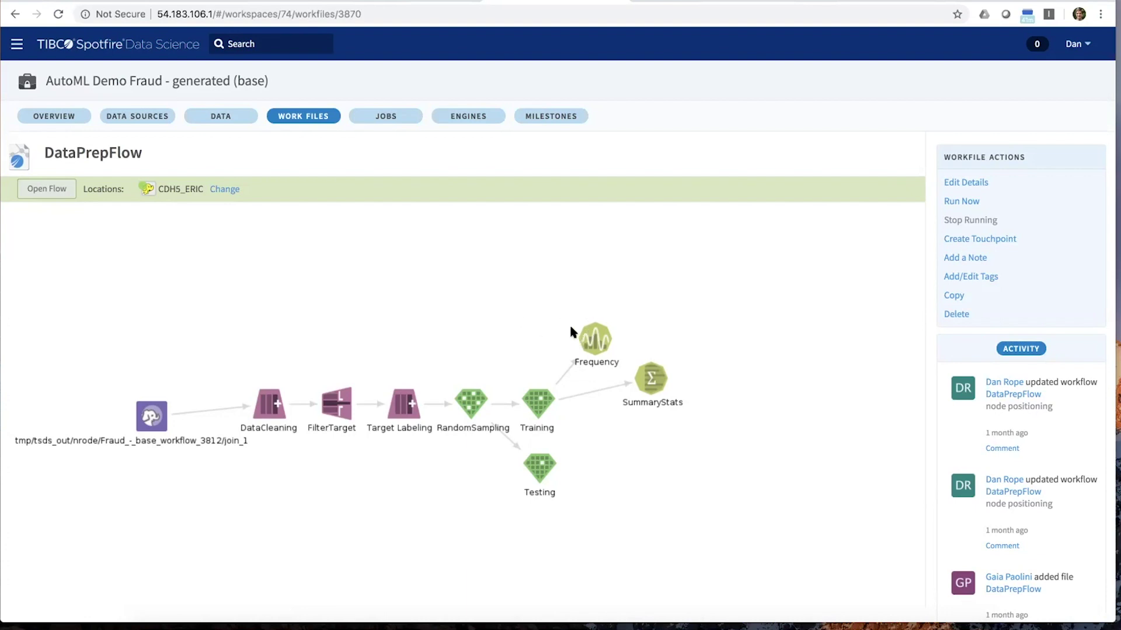
# - Return to the work files list and open the FeatureEngineering workfile
pyautogui.click(295, 121)
pyautogui.click(106, 257)
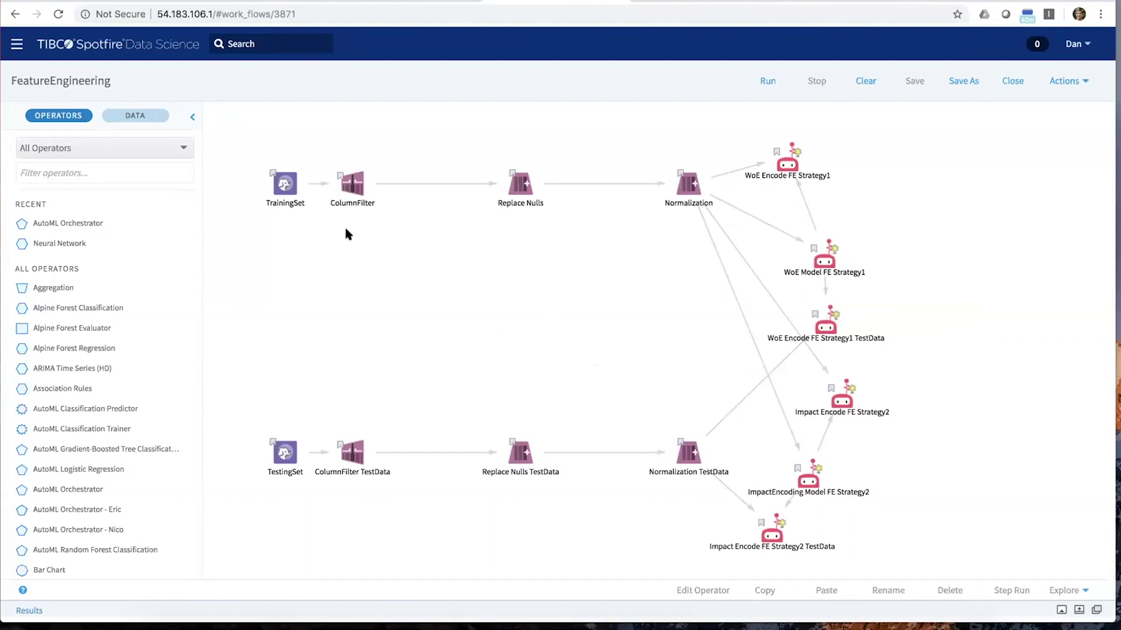
# - Close the FeatureEngineering workflow editor
pyautogui.click(1013, 85)
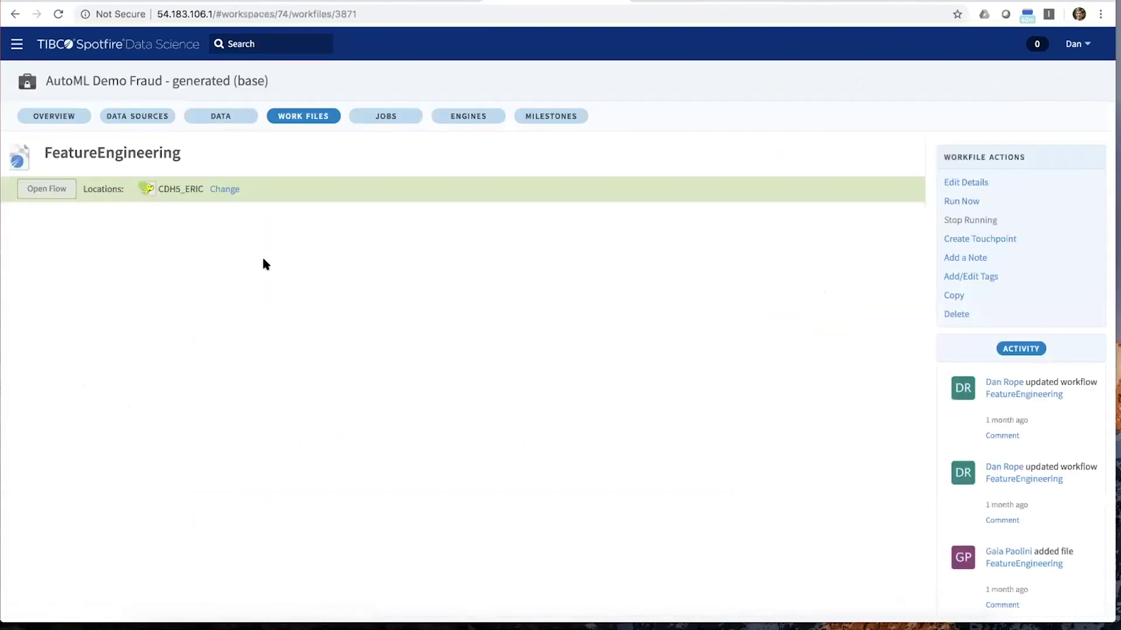
# - Open the FeatureSelection workfile, inspect its flow in the editor, then close it
pyautogui.click(295, 117)
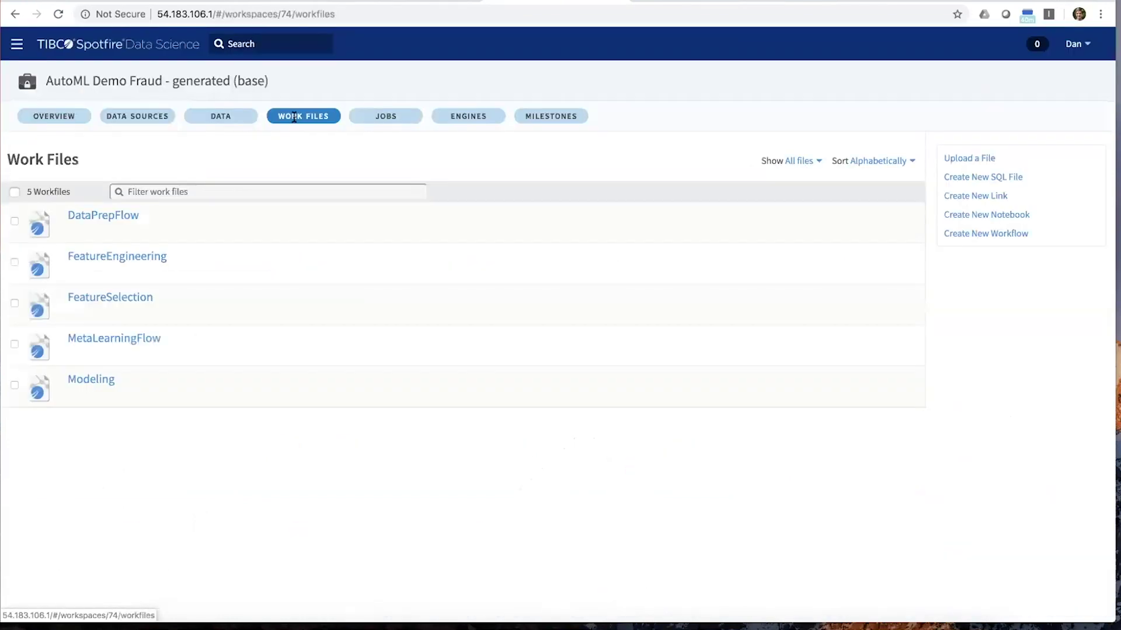
pyautogui.click(95, 299)
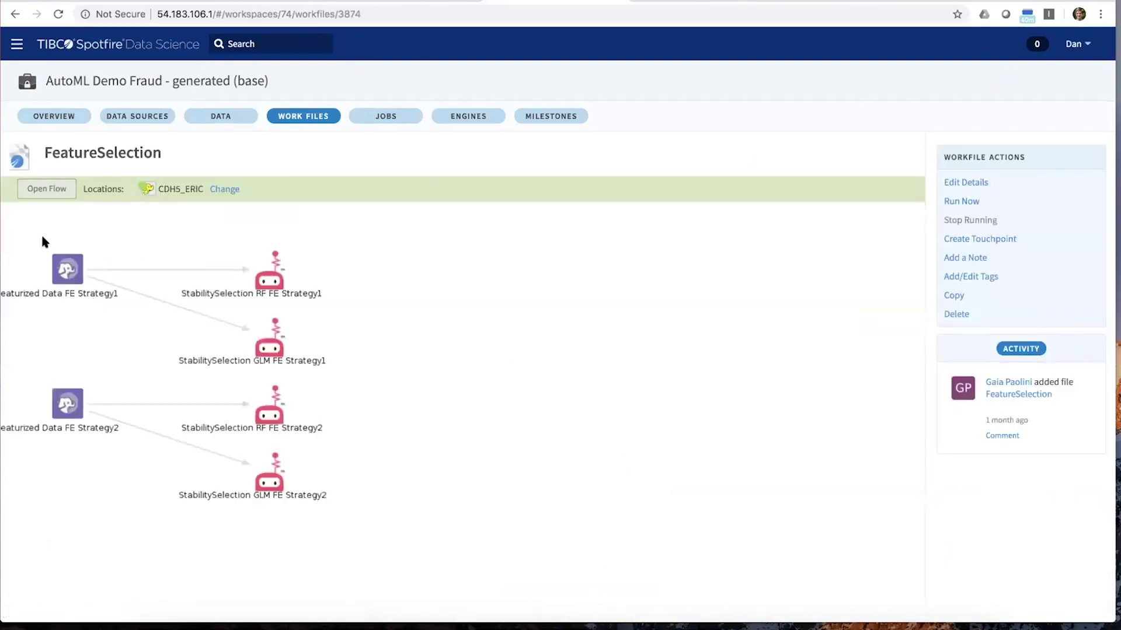
pyautogui.click(45, 190)
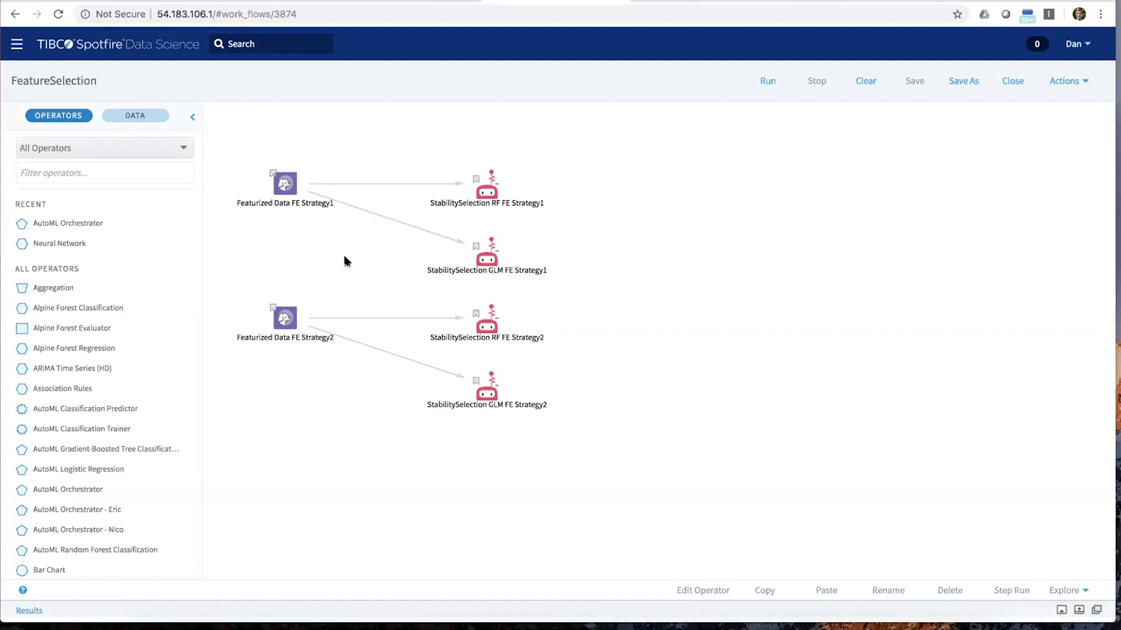
pyautogui.click(1010, 85)
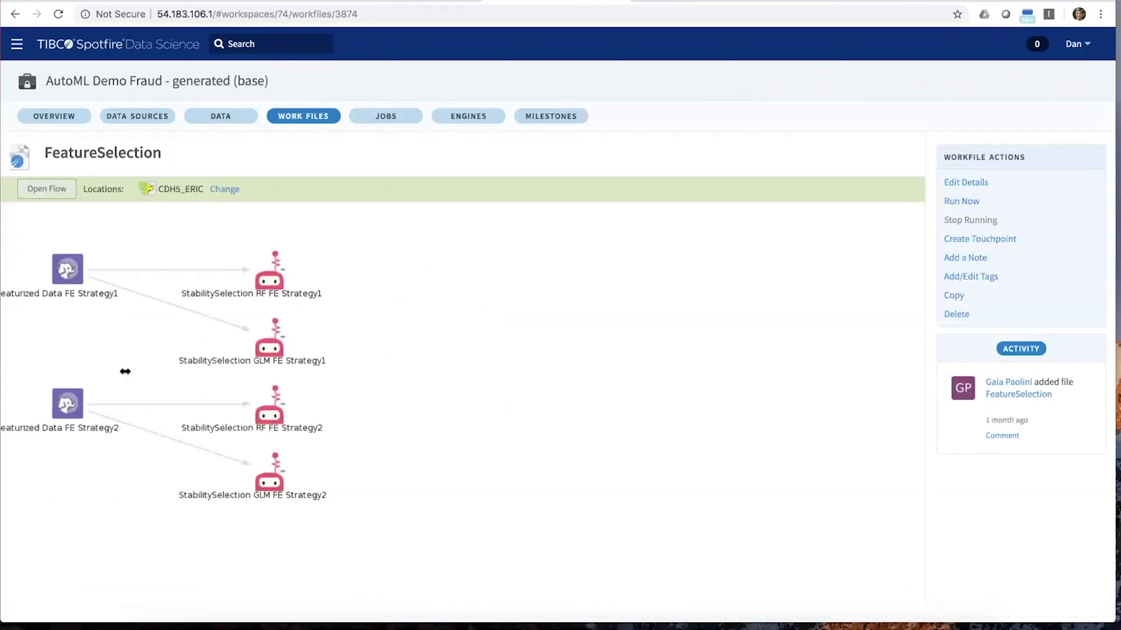
# - Open the Modeling workfile from the work files list and scroll through its flow
pyautogui.click(337, 118)
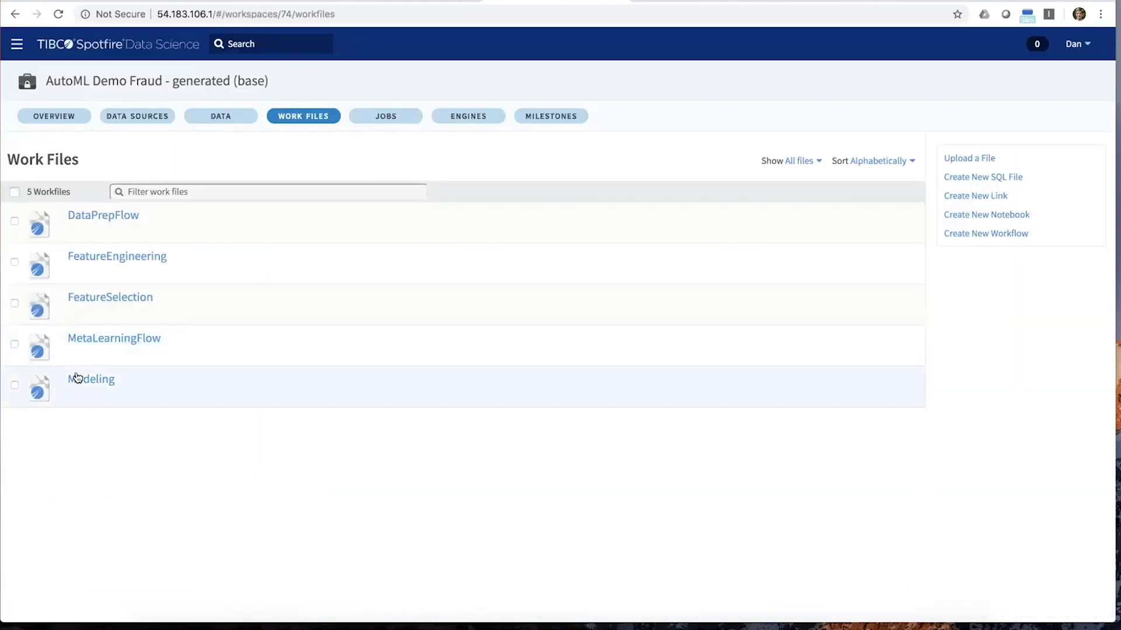
pyautogui.click(77, 378)
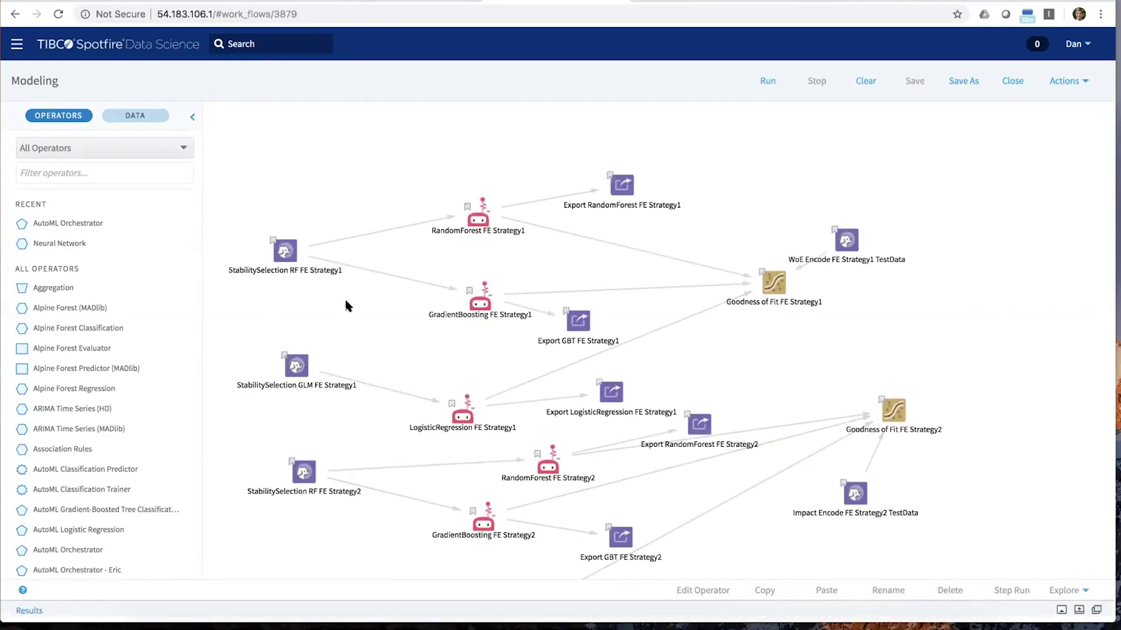
pyautogui.scroll(-1, 349, 304)
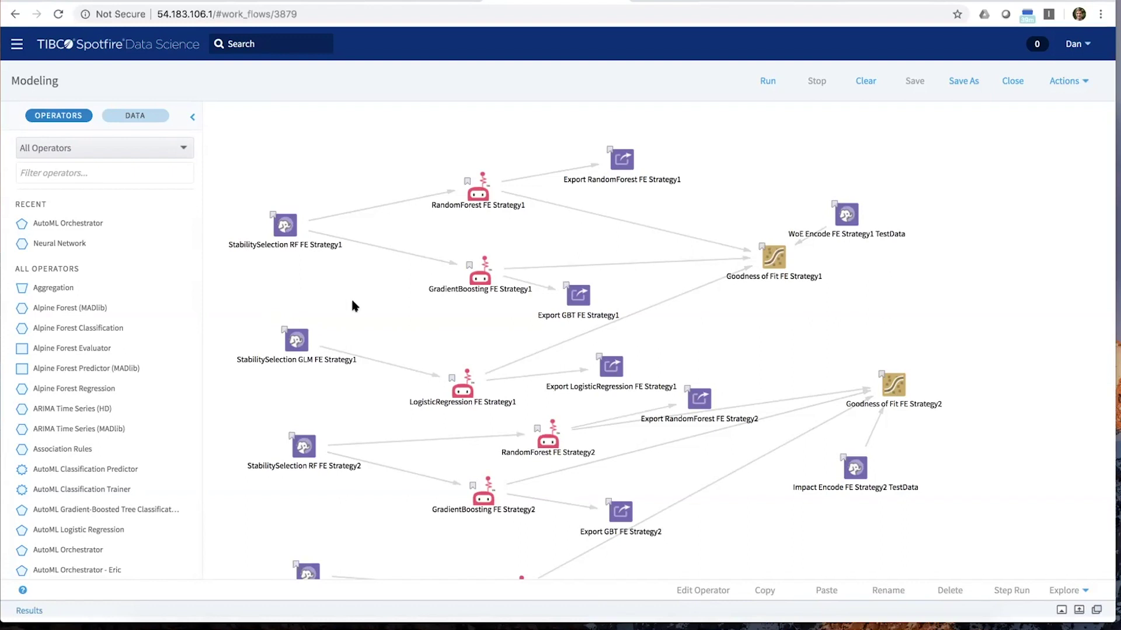
pyautogui.scroll(-1, 350, 303)
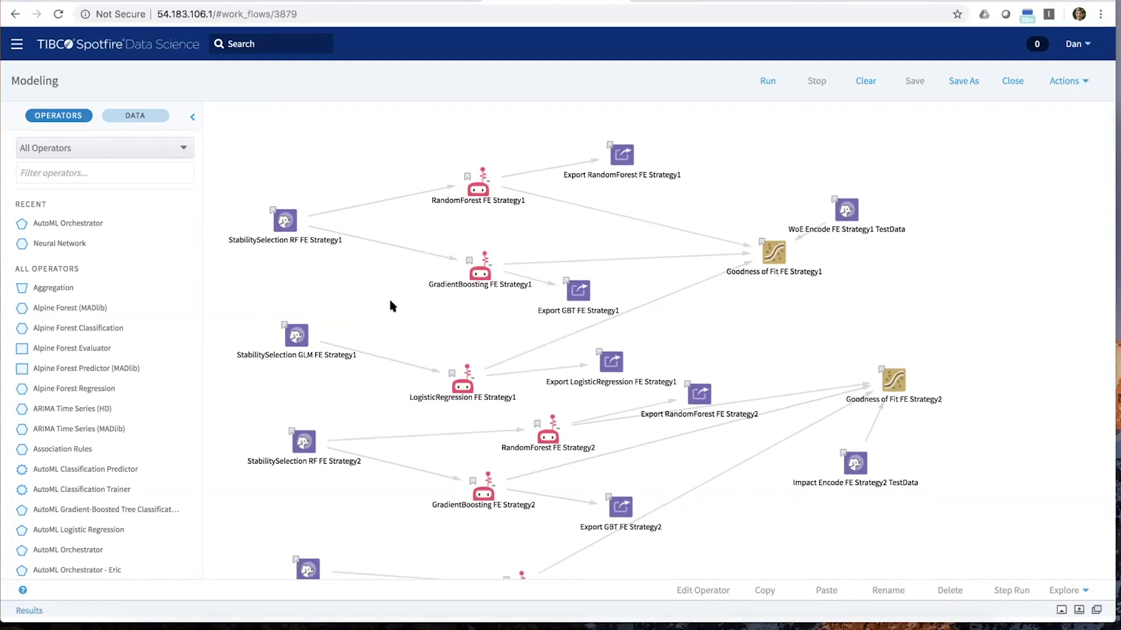
pyautogui.scroll(-3, 389, 305)
pyautogui.doubleClick(477, 168)
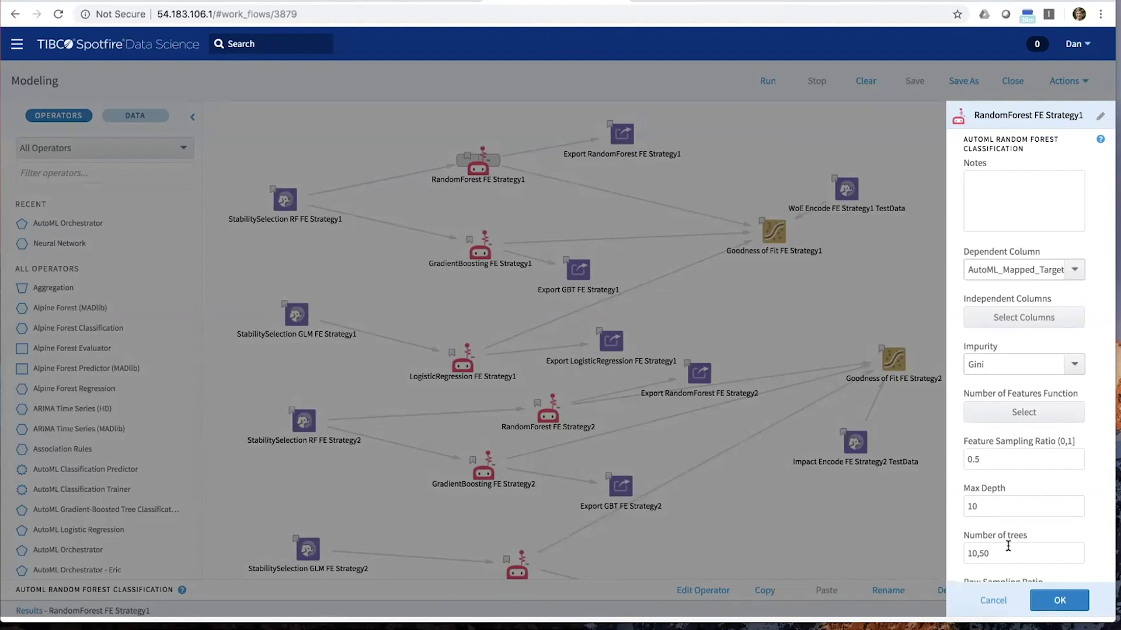
pyautogui.click(986, 601)
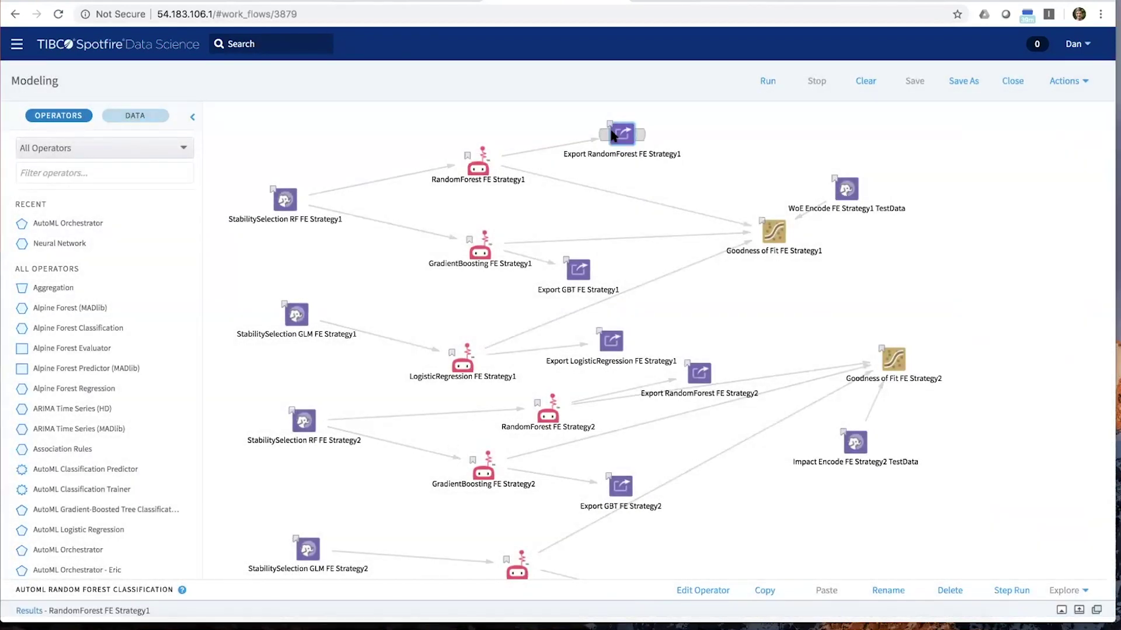
pyautogui.click(611, 136)
pyautogui.press('Left')
pyautogui.press('Down')
pyautogui.press('Right')
pyautogui.press('Up')
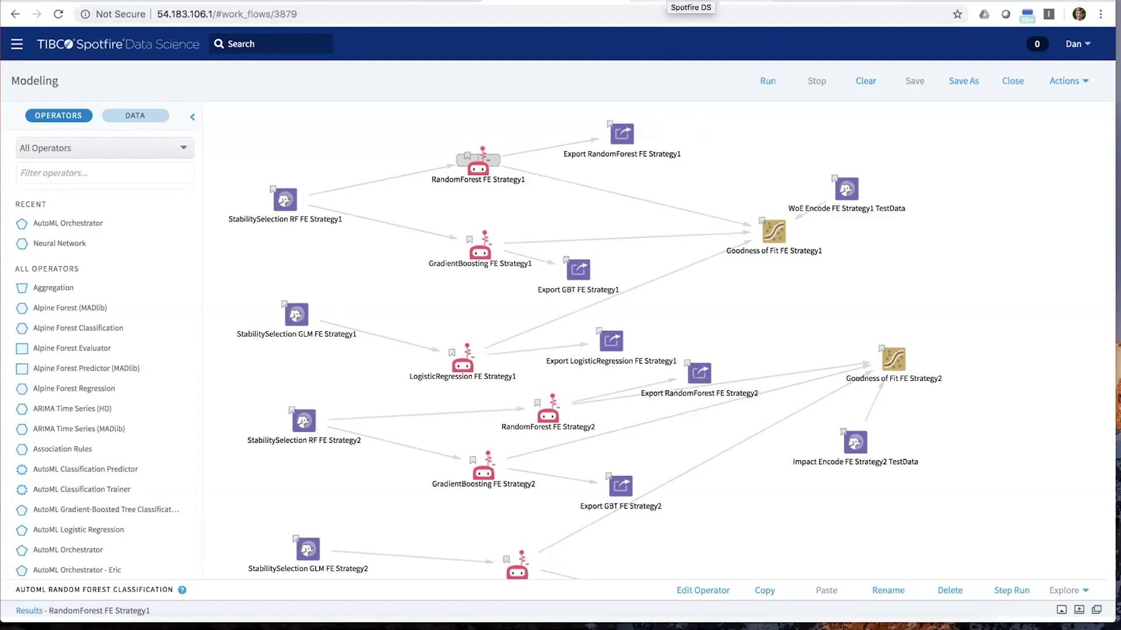
pyautogui.click(690, 2)
pyautogui.click(560, 1)
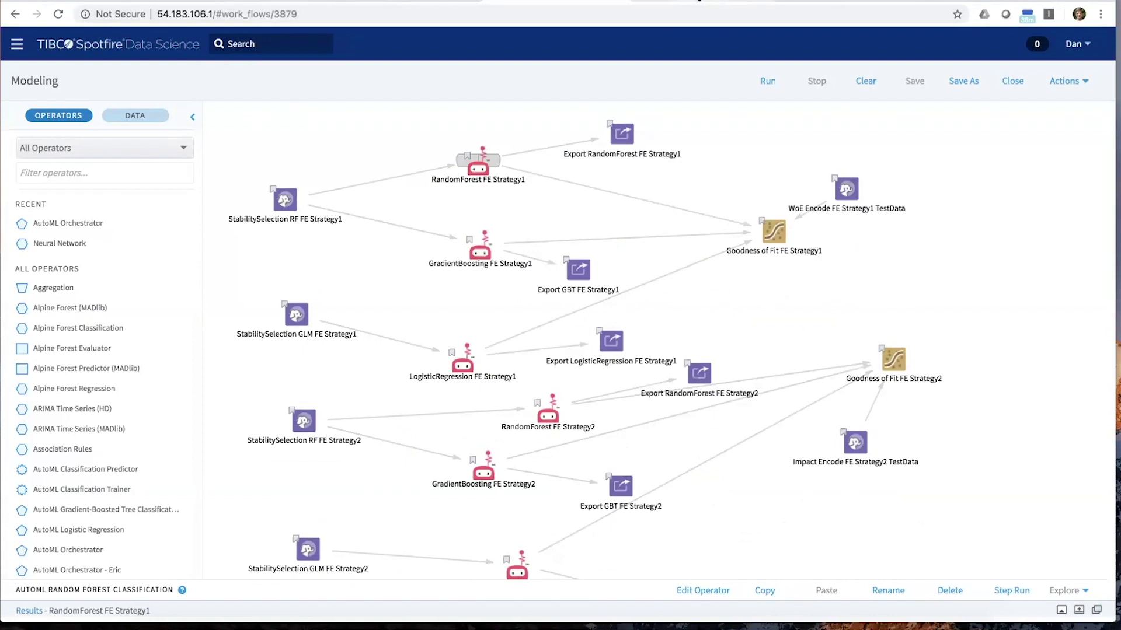
# - Glance at the resampled Modeling flow, then select the AutoML Orchestrator in the Fraud Detection workflow
pyautogui.click(698, 1)
pyautogui.click(534, 2)
pyautogui.click(840, 1)
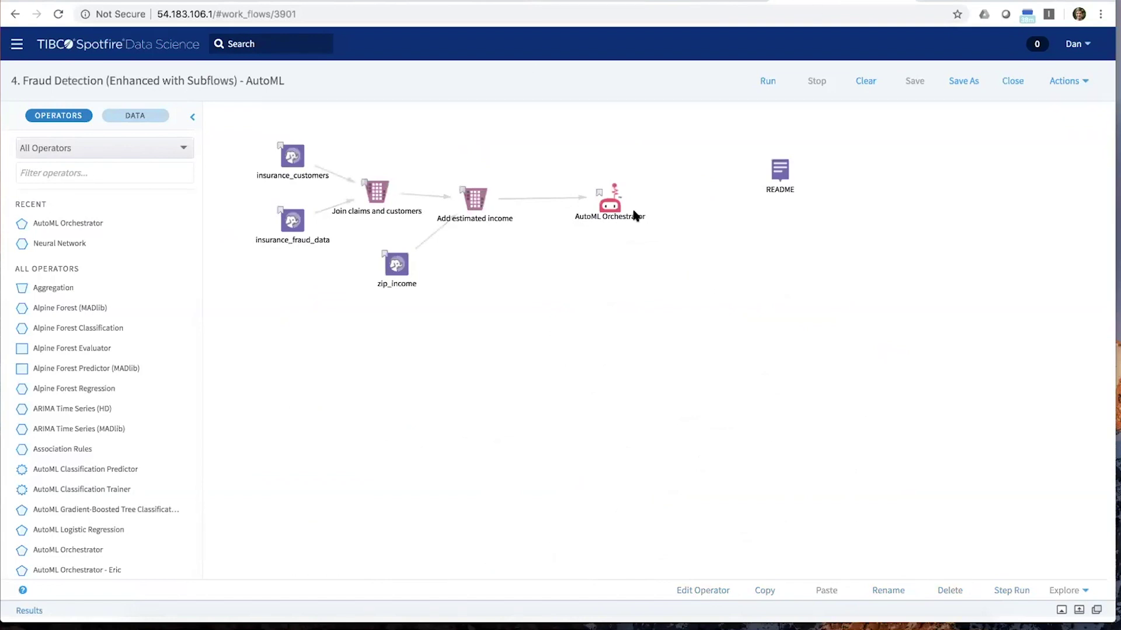
pyautogui.click(605, 205)
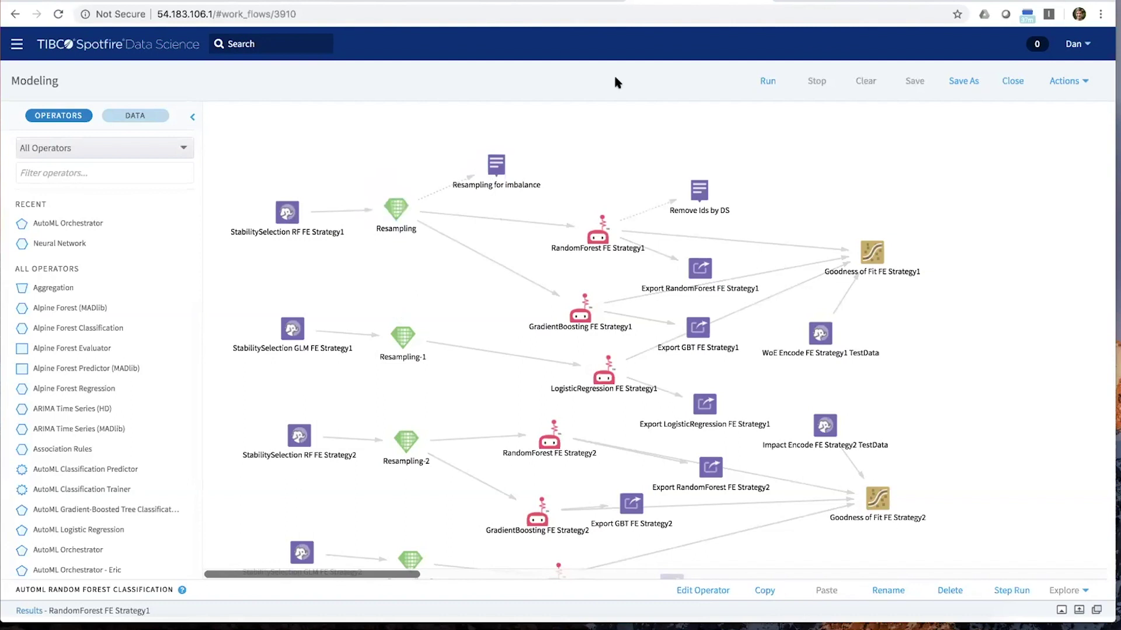
# - Return to the '4. Fraud Detection (Enhanced with Subflows) - AutoML' workflow tab
pyautogui.hotkey('ctrl', 'Tab')
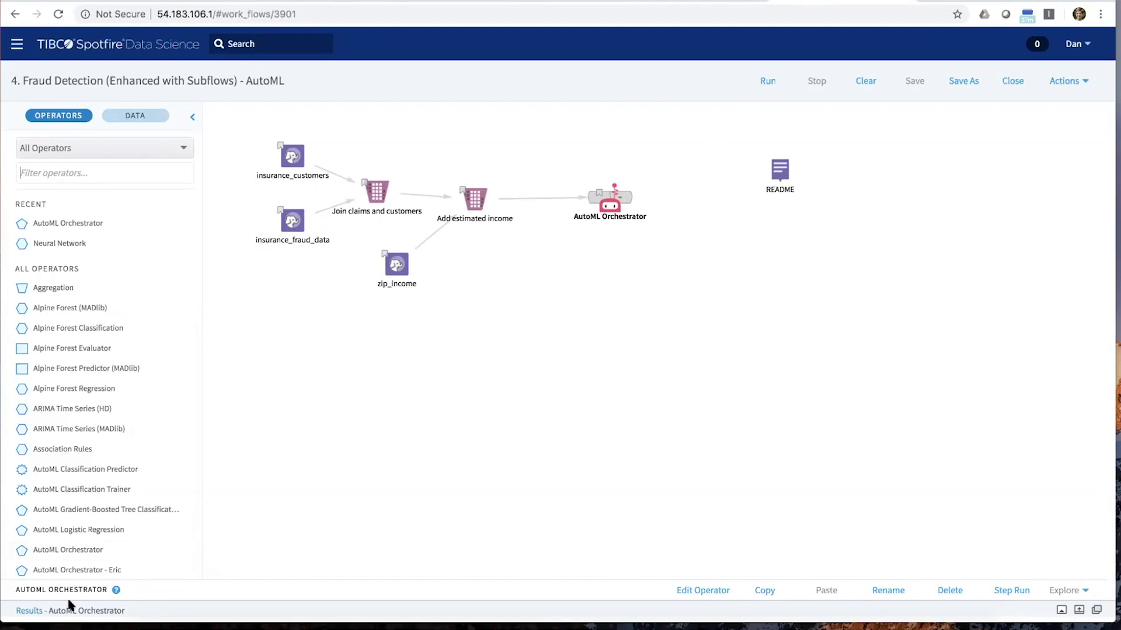
# - Show the AutoML Orchestrator's Model LeaderBoard, then bring up the presentation's 'Demo' slide
pyautogui.click(29, 610)
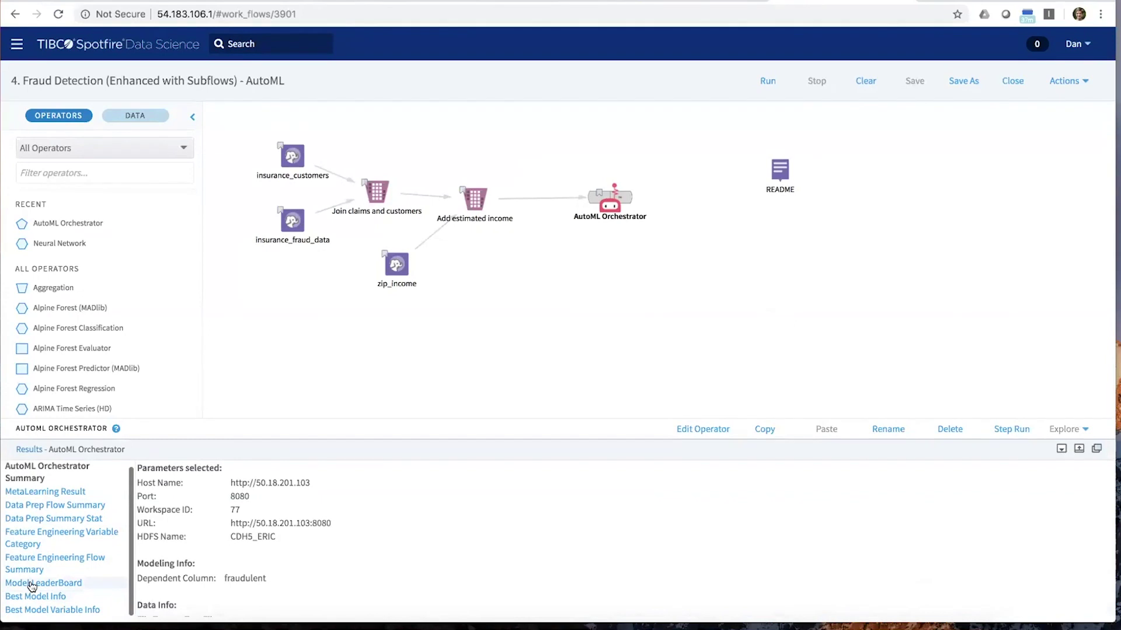
pyautogui.click(31, 588)
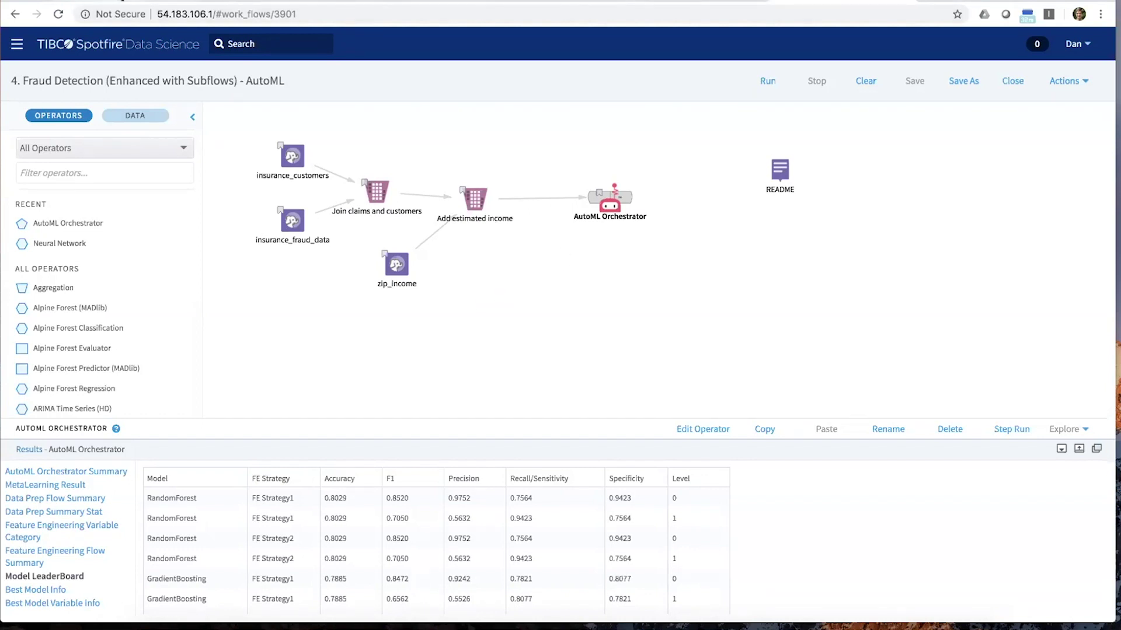
pyautogui.hotkey('ctrl', 'Tab')
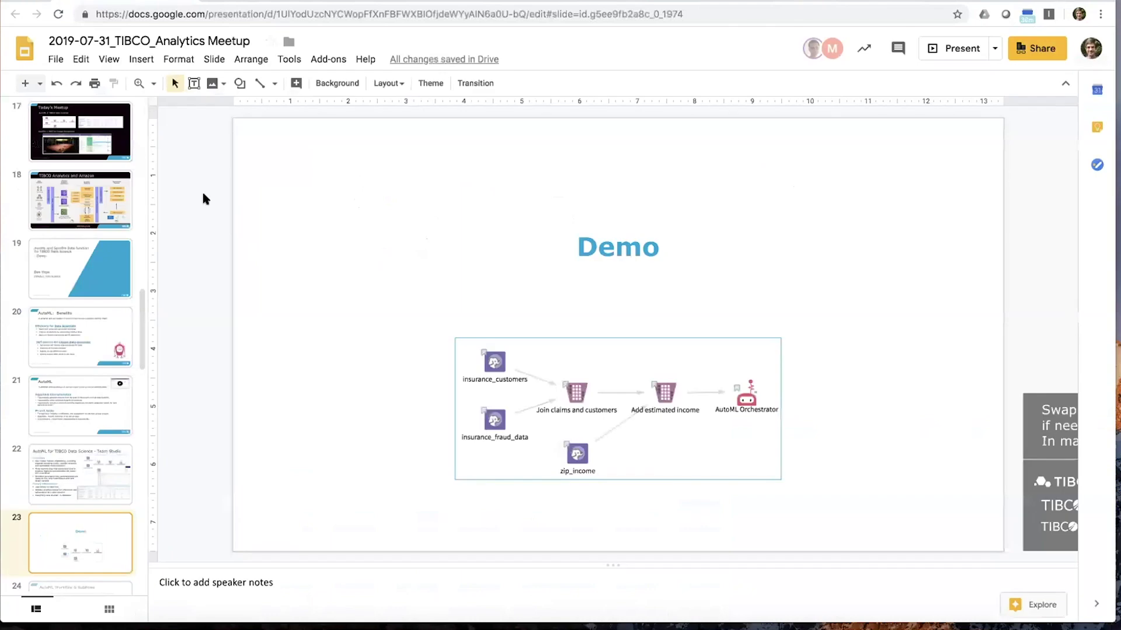
# - Present the TIBCO Analytics Meetup deck full screen, starting from the 'Demo' slide
pyautogui.click(955, 48)
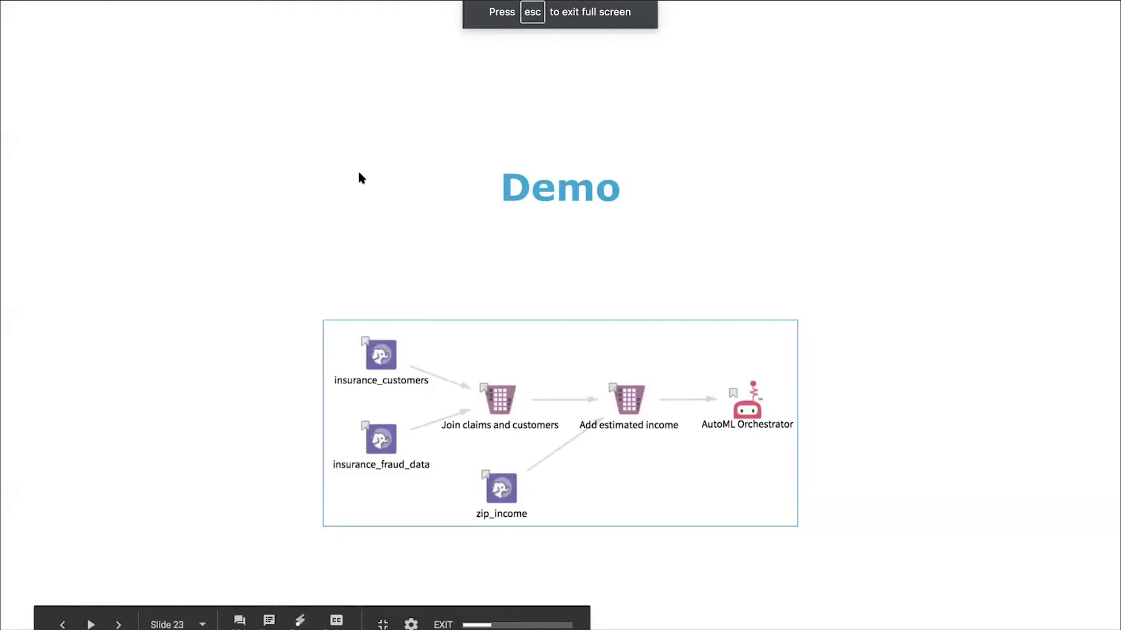